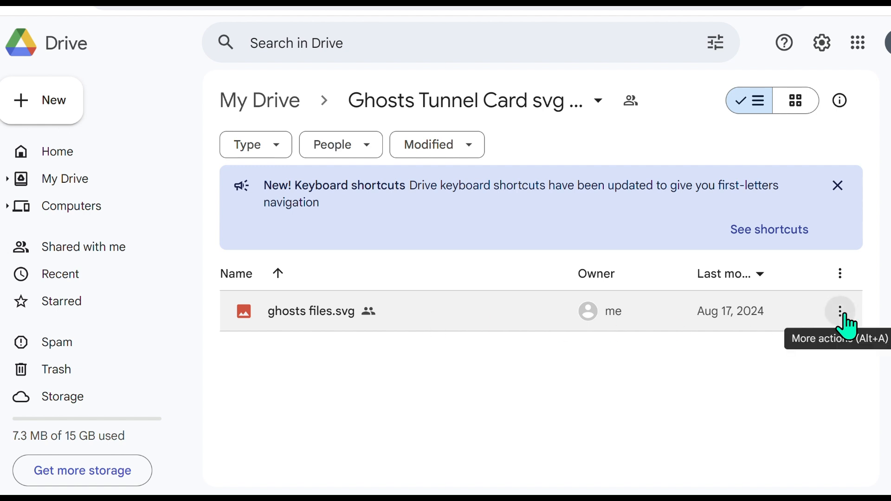
# Step: Download ghosts files.svg from the Ghosts Tunnel Card folder and open the downloaded copy to check its artwork
pyautogui.click(841, 311)
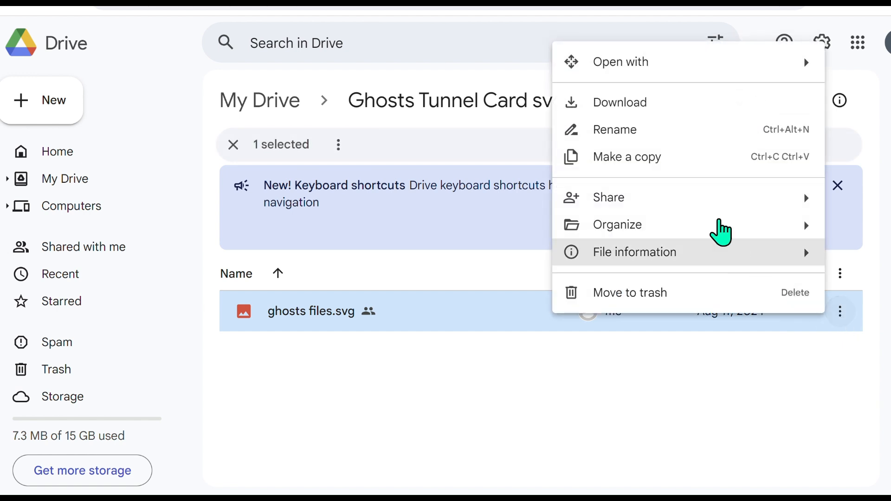
pyautogui.click(623, 104)
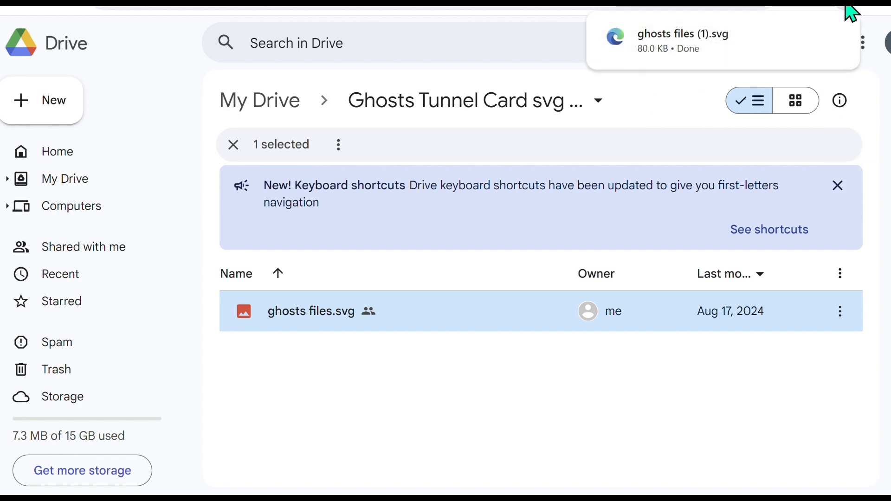
pyautogui.click(660, 44)
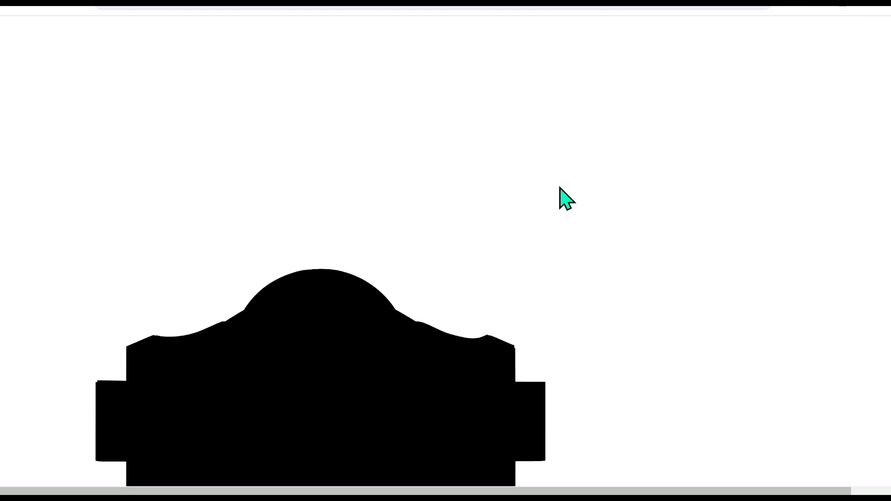
pyautogui.scroll(-6, 541, 217)
pyautogui.scroll(1, 542, 210)
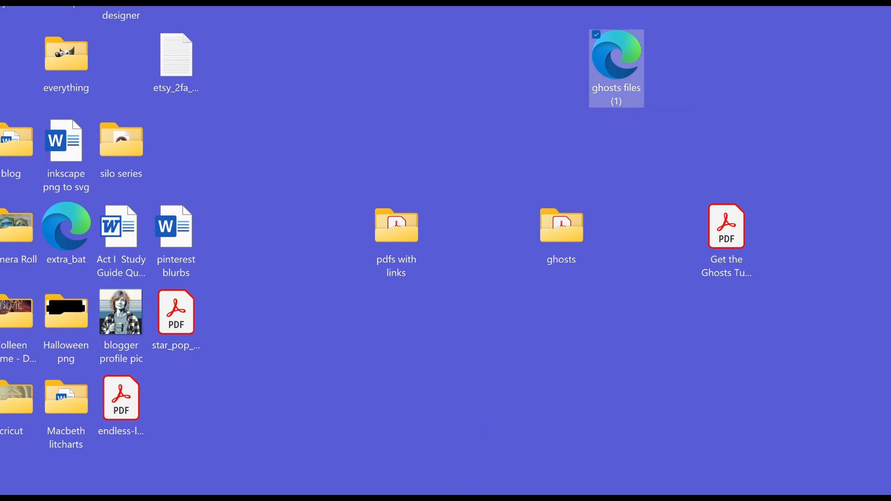
# Step: Switch to Cricut Design Space, upload the downloaded ghosts files (1) SVG as an image and add it to the canvas
pyautogui.click(412, 498)
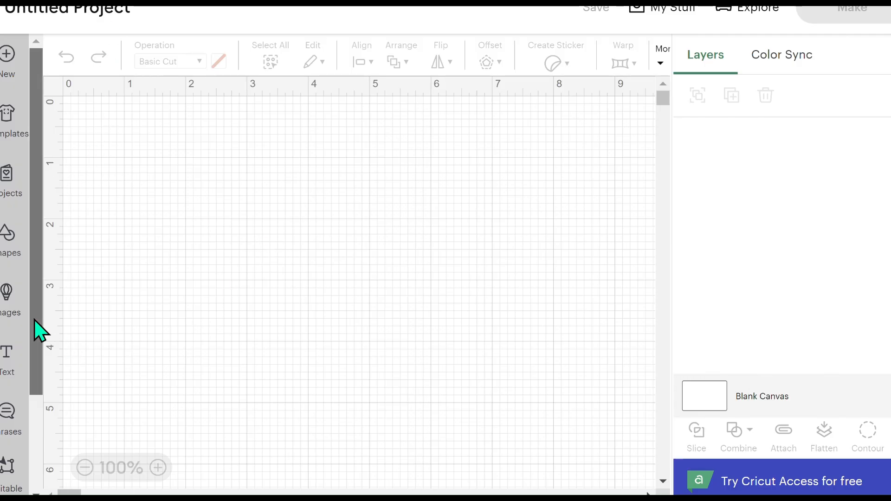
pyautogui.moveTo(34, 326); pyautogui.dragTo(41, 429)
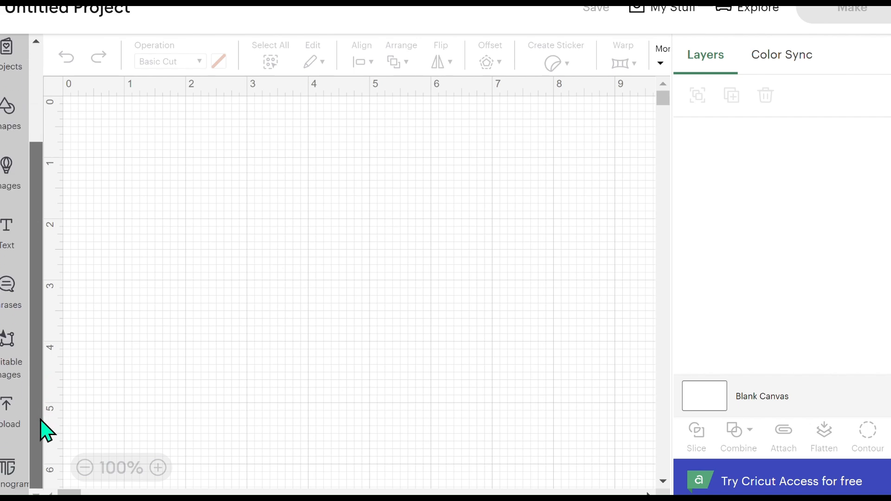
pyautogui.click(7, 407)
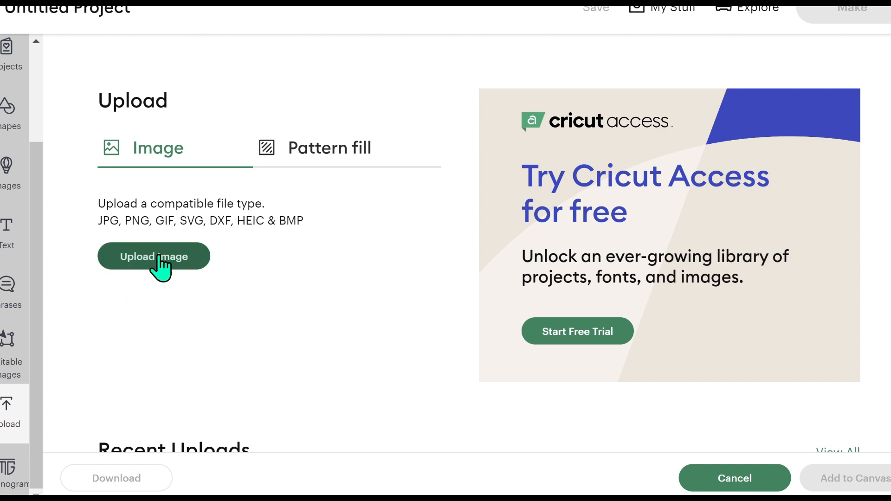
pyautogui.click(162, 260)
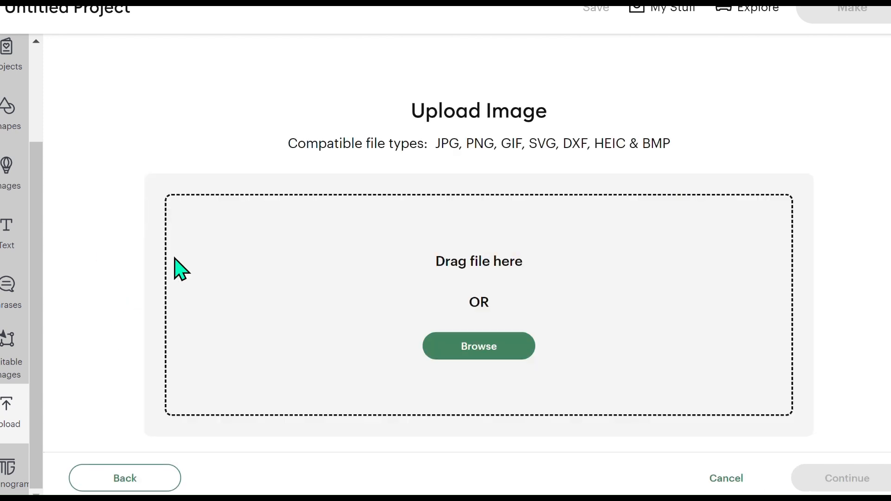
pyautogui.click(478, 356)
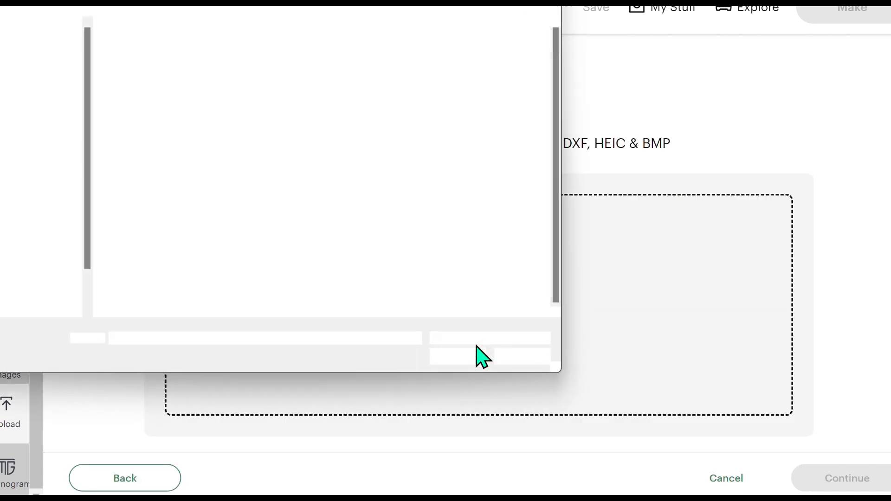
pyautogui.doubleClick(292, 278)
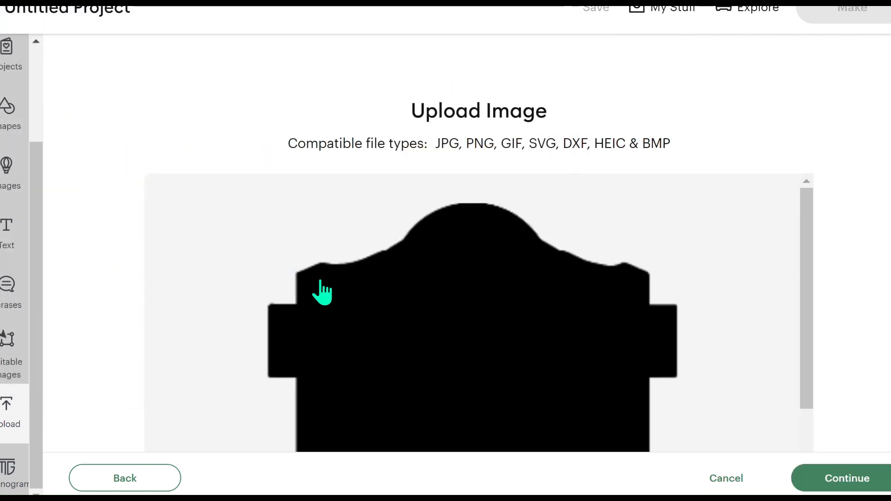
pyautogui.click(837, 486)
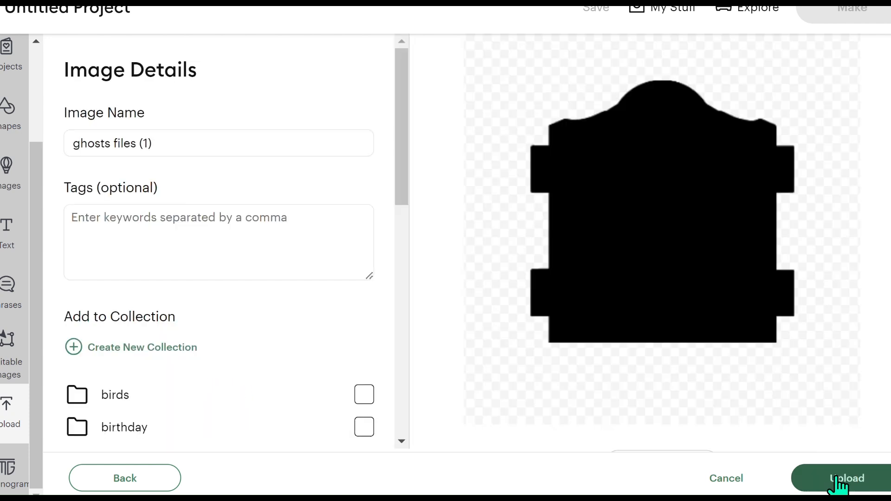
pyautogui.click(838, 486)
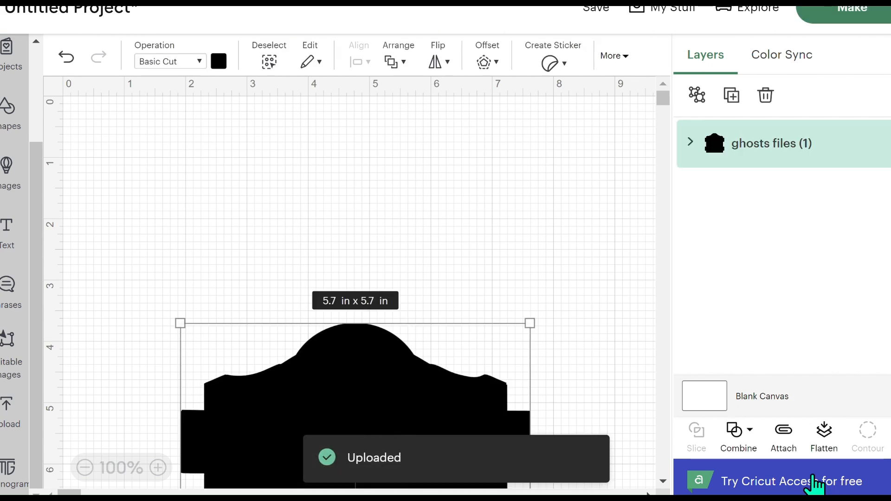
# Step: Move the uploaded artwork up near the canvas's top edge and ungroup it into separate layers
pyautogui.moveTo(347, 397); pyautogui.dragTo(296, 180)
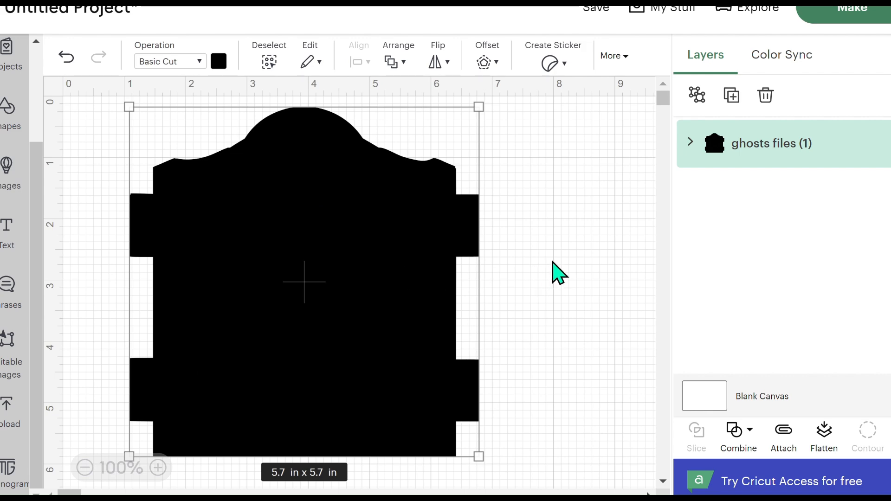
pyautogui.click(697, 95)
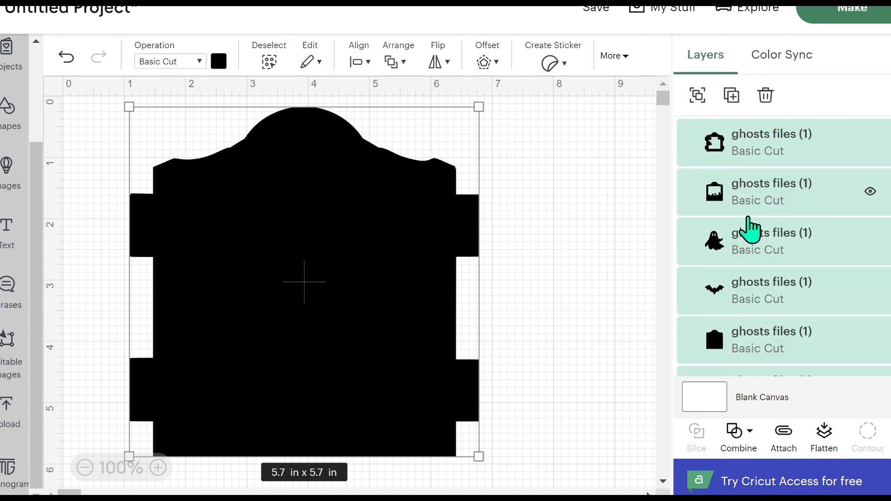
pyautogui.scroll(-3, 748, 320)
pyautogui.scroll(-3, 747, 325)
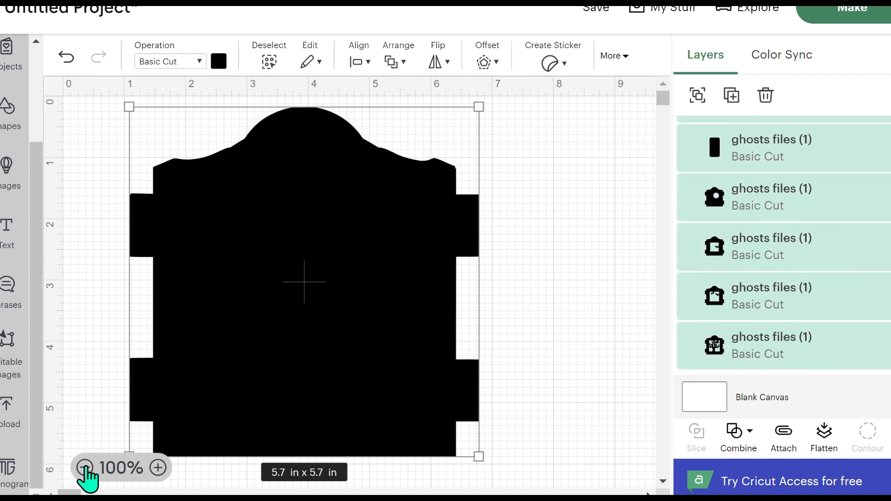
# Step: Pull the ghost frame, graveyard panel, small ghost and bat, plain panel and one slotted side panel off the stack onto empty canvas
pyautogui.click(85, 467)
pyautogui.click(85, 467)
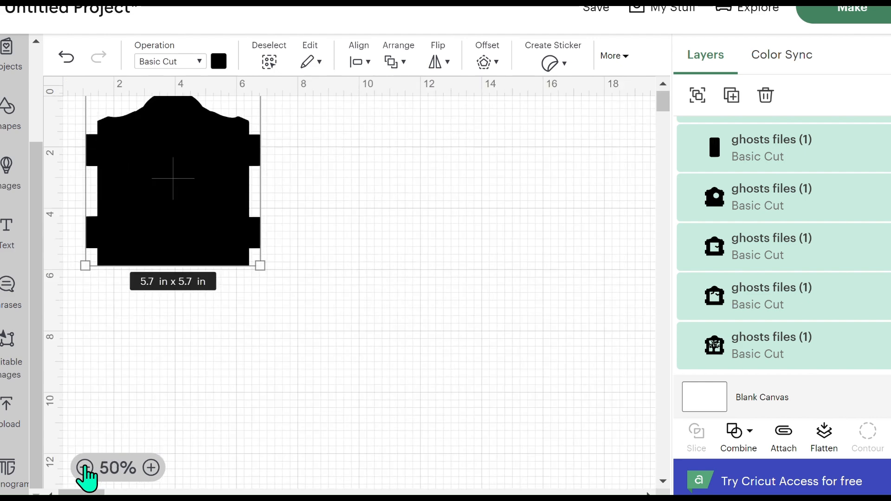
pyautogui.click(84, 467)
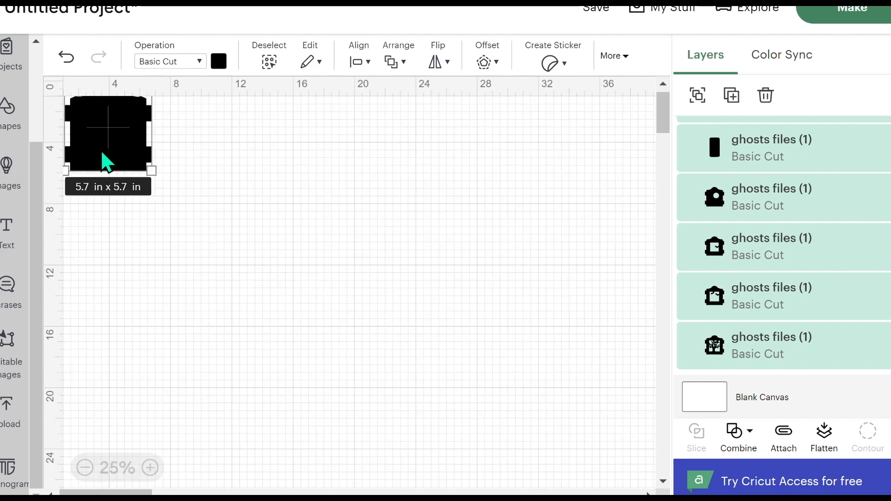
pyautogui.moveTo(108, 126); pyautogui.dragTo(481, 170)
pyautogui.click(242, 161)
pyautogui.moveTo(187, 150); pyautogui.dragTo(411, 169)
pyautogui.moveTo(173, 169); pyautogui.dragTo(353, 134)
pyautogui.moveTo(191, 177); pyautogui.dragTo(315, 203)
pyautogui.moveTo(163, 156); pyautogui.dragTo(110, 287)
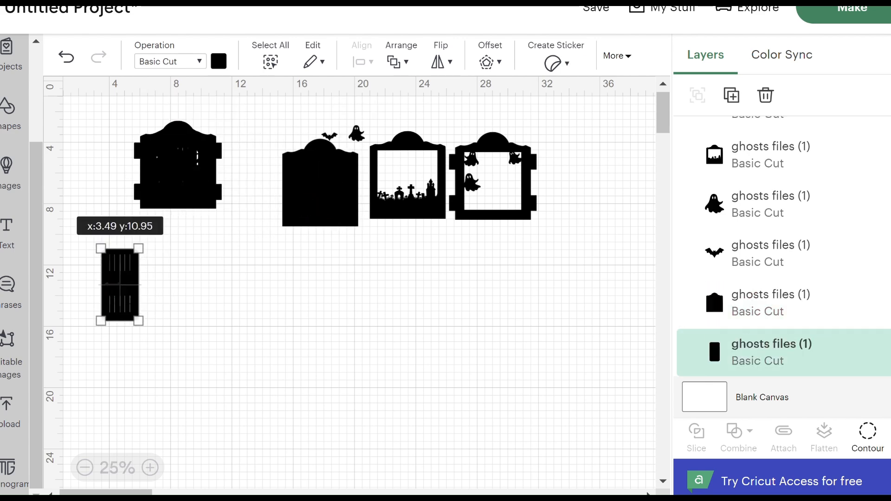
# Step: Separate the second side panel, moon panel and bat frames from the stack, and place the plain and graveyard panels beneath them
pyautogui.moveTo(155, 190); pyautogui.dragTo(162, 317)
pyautogui.moveTo(189, 188); pyautogui.dragTo(378, 340)
pyautogui.moveTo(215, 192)
pyautogui.mouseDown()
pyautogui.moveTo(481, 322)
pyautogui.moveTo(497, 347)
pyautogui.moveTo(201, 203)
pyautogui.moveTo(274, 238)
pyautogui.moveTo(243, 221)
pyautogui.moveTo(230, 231)
pyautogui.moveTo(227, 201)
pyautogui.mouseUp()
pyautogui.moveTo(341, 191); pyautogui.dragTo(184, 414)
pyautogui.moveTo(421, 192); pyautogui.dragTo(254, 397)
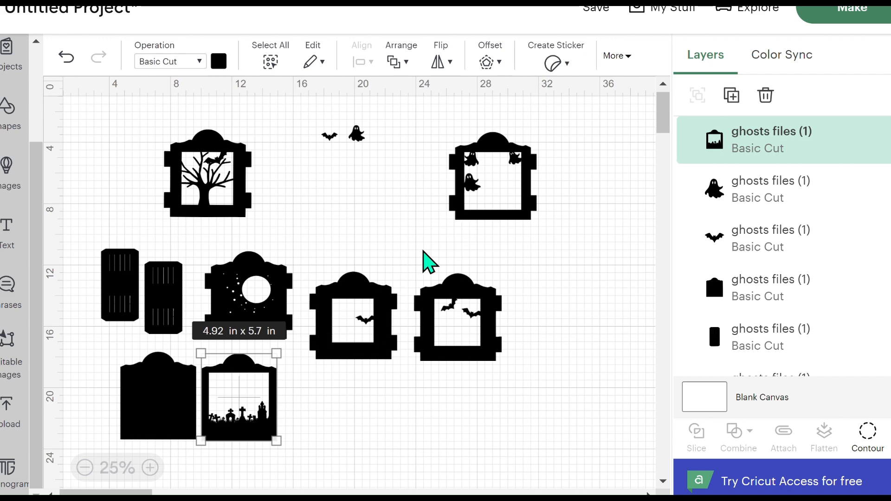
# Step: Line up the ghost frame, tree frame, two-bat frame and single-bat frame in order in one upper row
pyautogui.moveTo(487, 192); pyautogui.dragTo(372, 211)
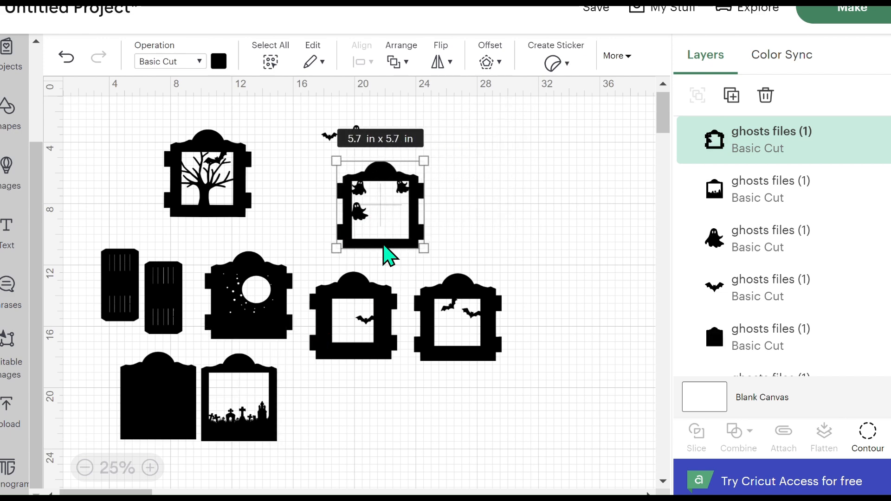
pyautogui.moveTo(208, 184); pyautogui.dragTo(471, 220)
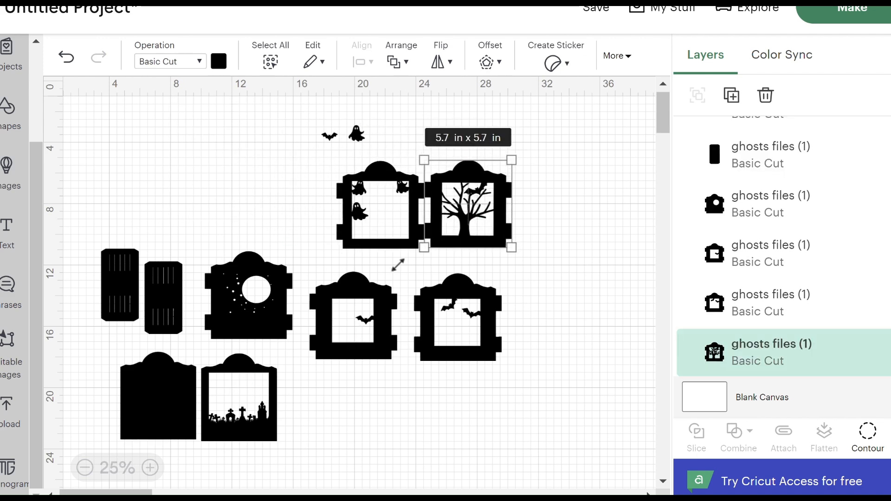
pyautogui.moveTo(459, 323); pyautogui.dragTo(558, 209)
pyautogui.moveTo(364, 324); pyautogui.dragTo(627, 221)
pyautogui.moveTo(381, 207); pyautogui.dragTo(199, 199)
pyautogui.moveTo(453, 209); pyautogui.dragTo(288, 205)
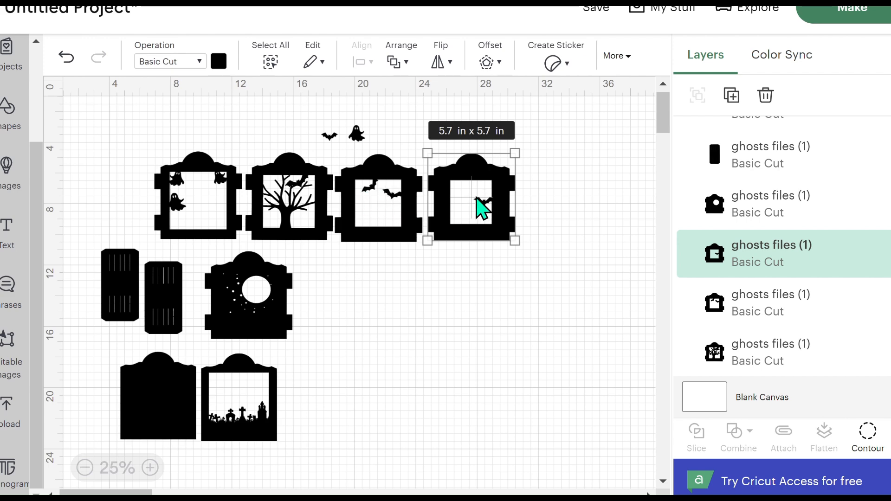
# Step: Place the moon-and-stars panel at the end of the frame row and a slotted side panel before the ghost frame
pyautogui.click(259, 290)
pyautogui.moveTo(258, 284); pyautogui.dragTo(576, 184)
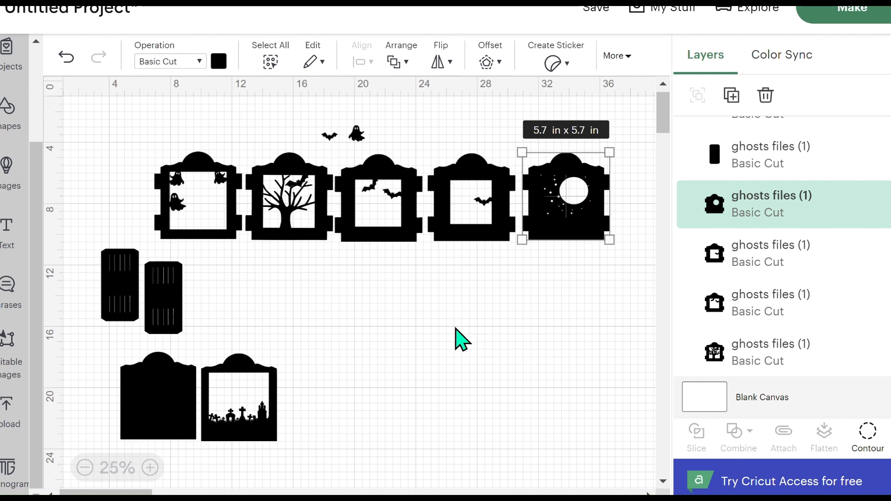
pyautogui.click(156, 316)
pyautogui.moveTo(156, 309); pyautogui.dragTo(120, 209)
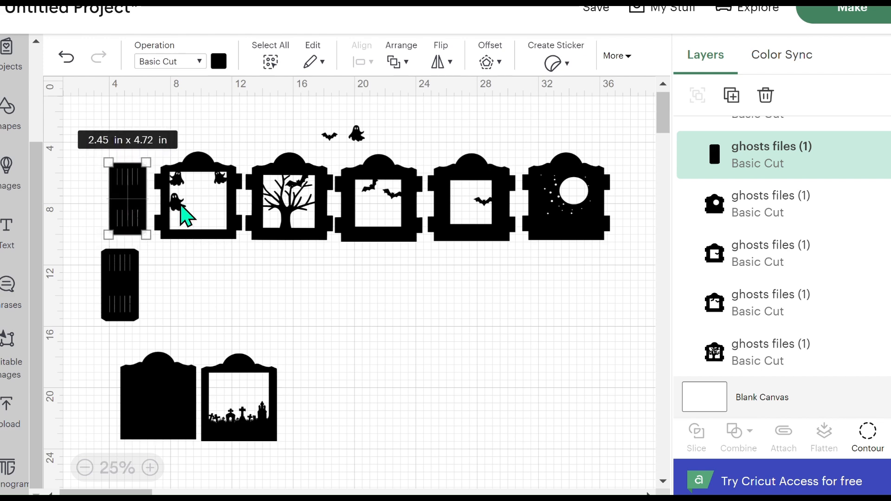
pyautogui.click(462, 326)
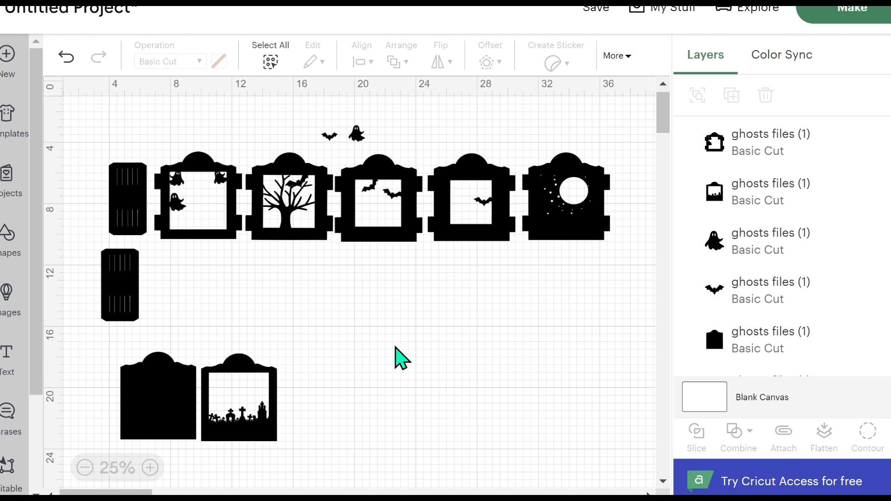
# Step: Change the ghost frame's material color to white
pyautogui.click(195, 168)
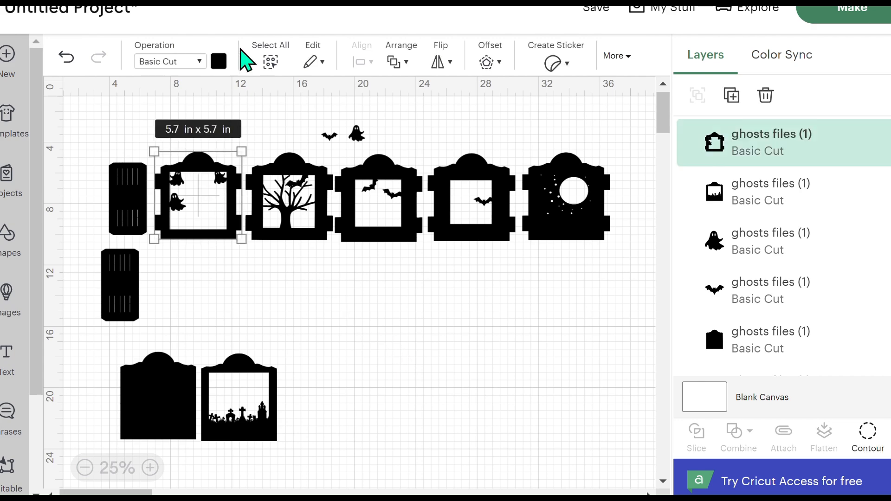
pyautogui.click(219, 62)
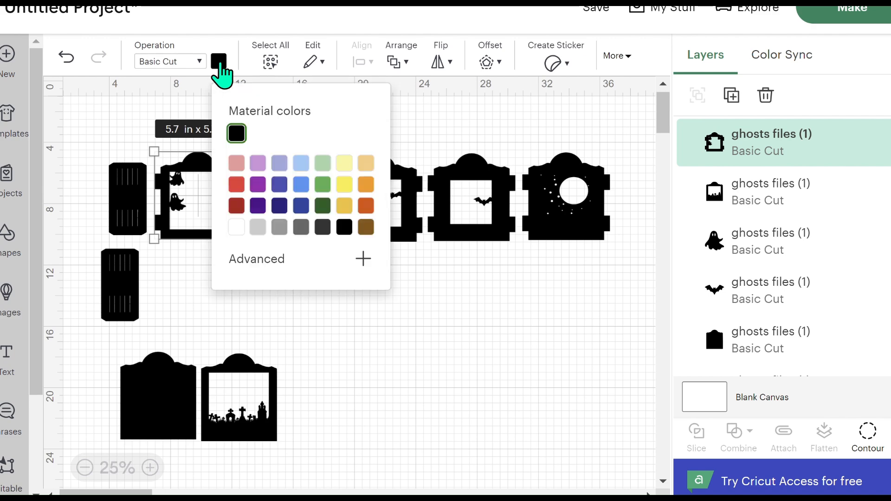
pyautogui.click(236, 227)
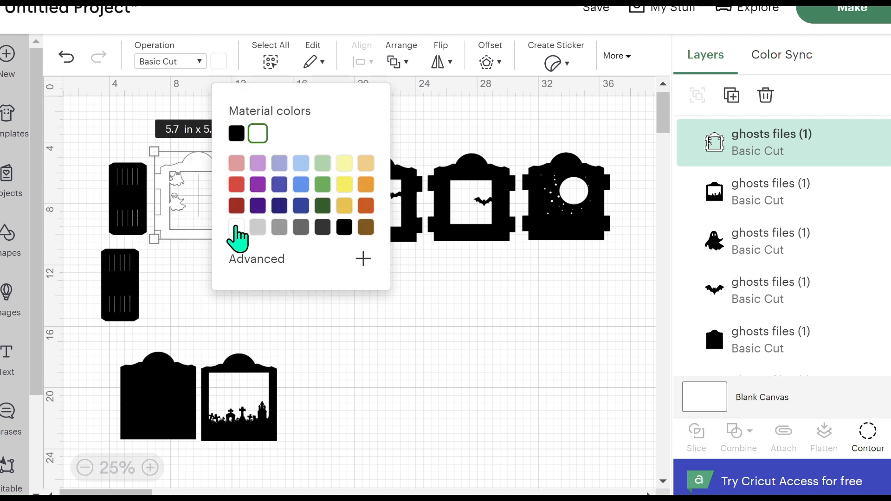
pyautogui.click(296, 327)
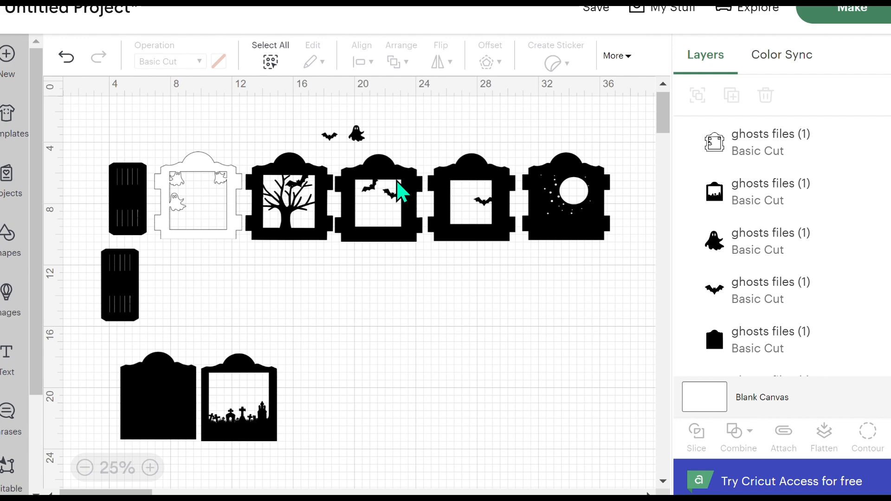
# Step: Change the single-bat frame's material color to the medium blue swatch, one shade lighter than the dark blue
pyautogui.click(384, 183)
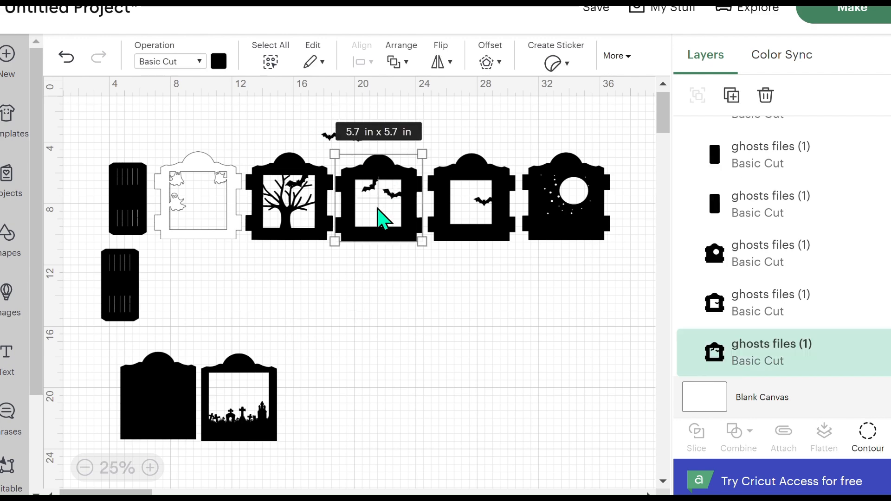
pyautogui.click(486, 167)
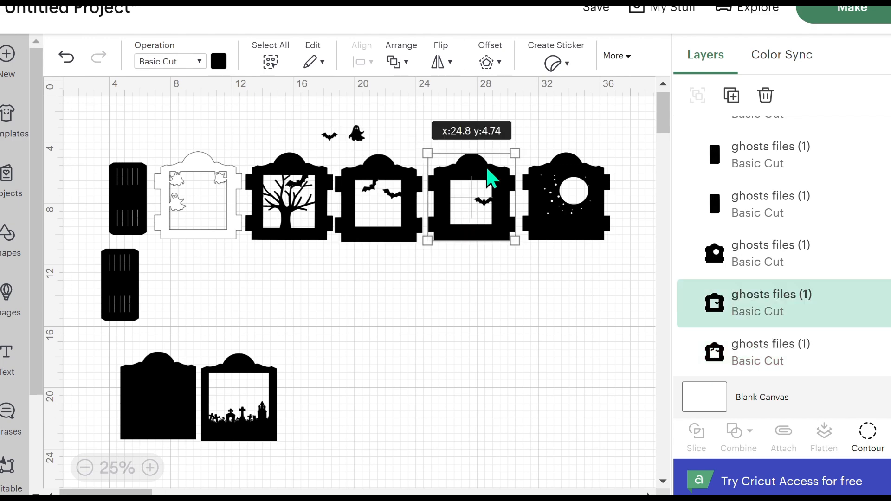
pyautogui.click(218, 62)
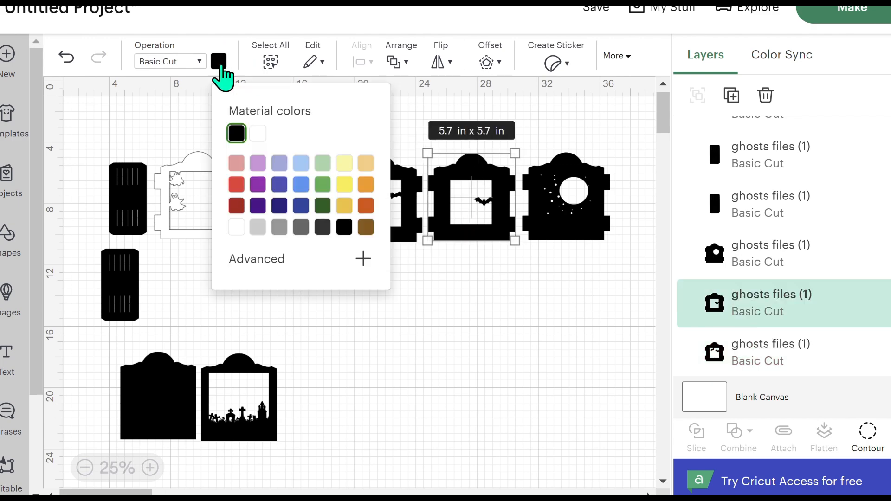
pyautogui.click(300, 206)
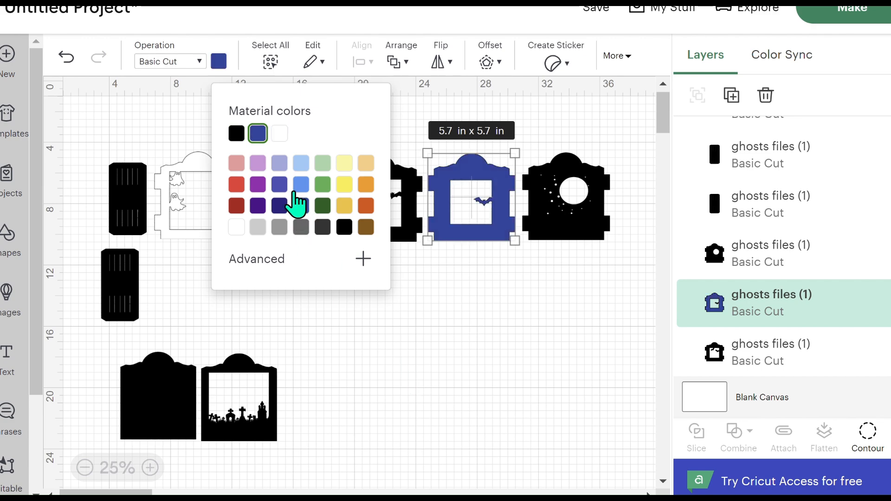
pyautogui.click(300, 188)
pyautogui.click(400, 305)
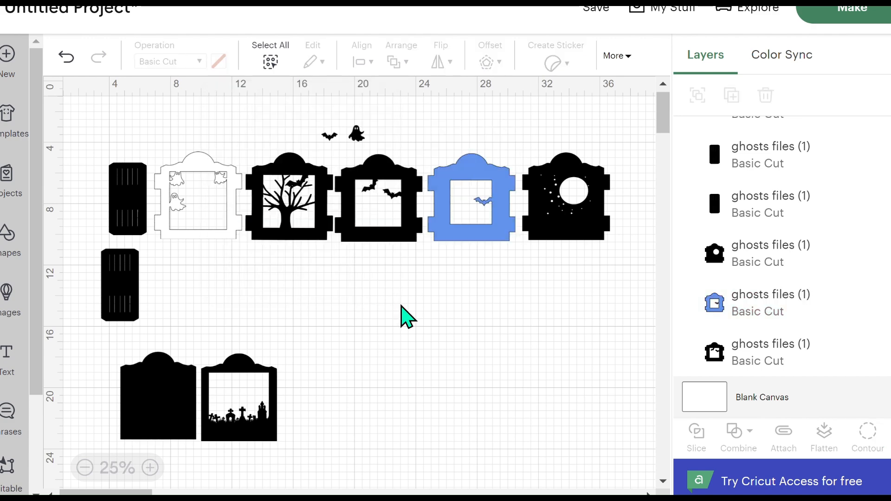
# Step: Change the moon-and-stars panel's material color to the medium red swatch
pyautogui.click(593, 233)
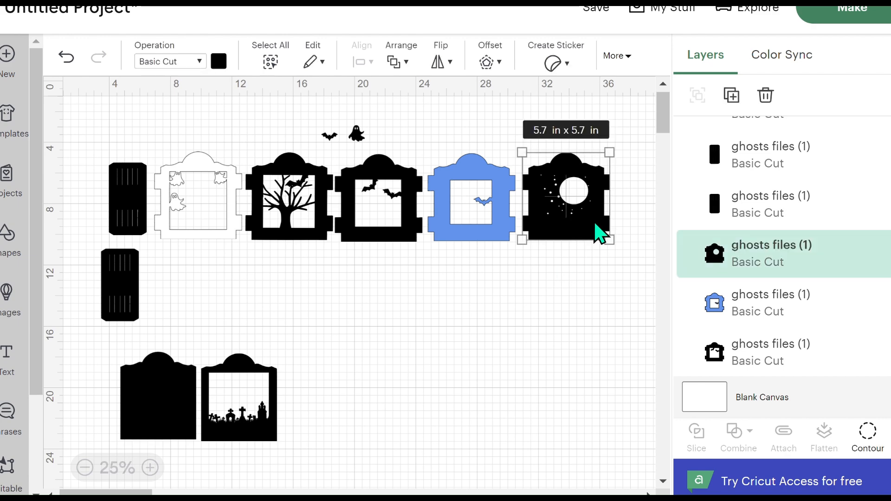
pyautogui.click(218, 62)
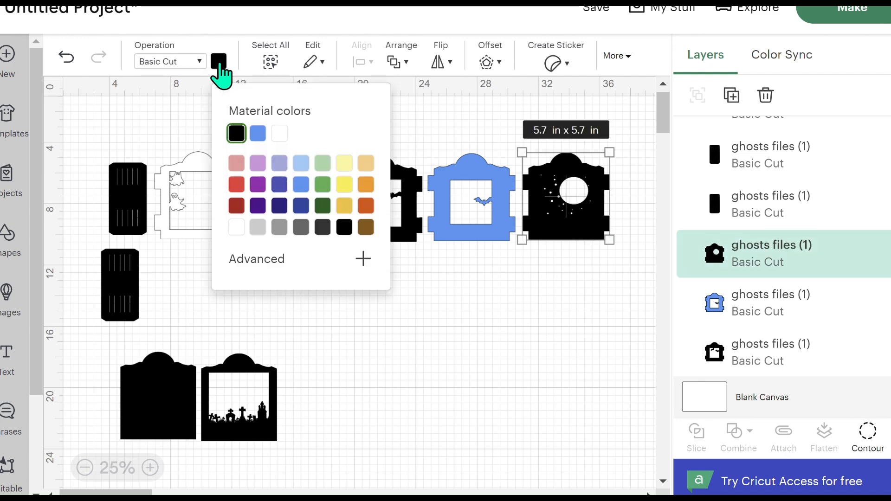
pyautogui.click(236, 184)
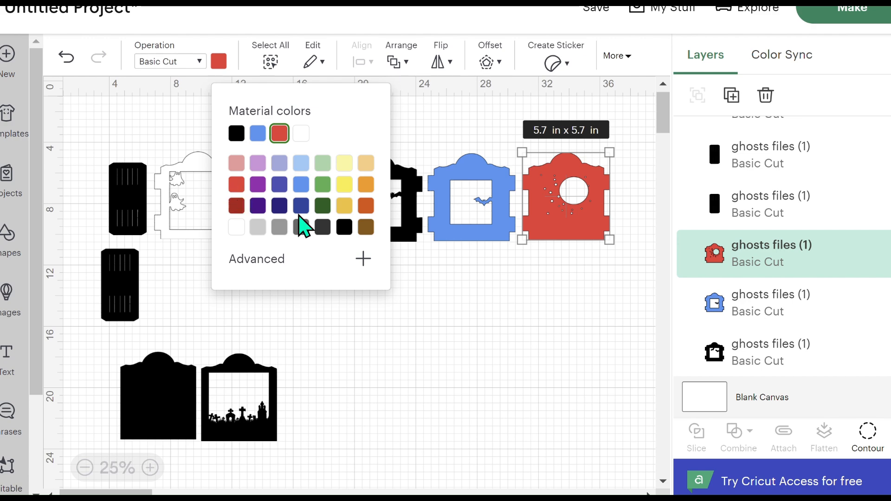
pyautogui.click(515, 386)
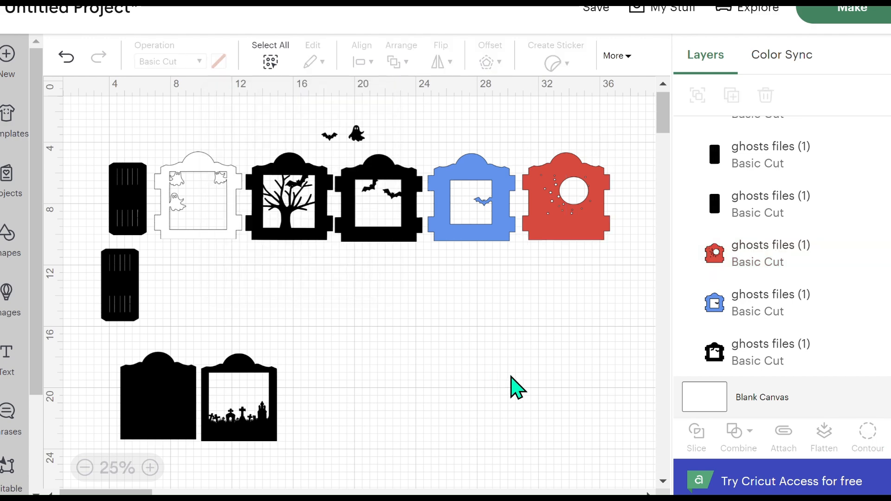
# Step: Change the solid back panel's material color to the dark yellow swatch
pyautogui.click(238, 388)
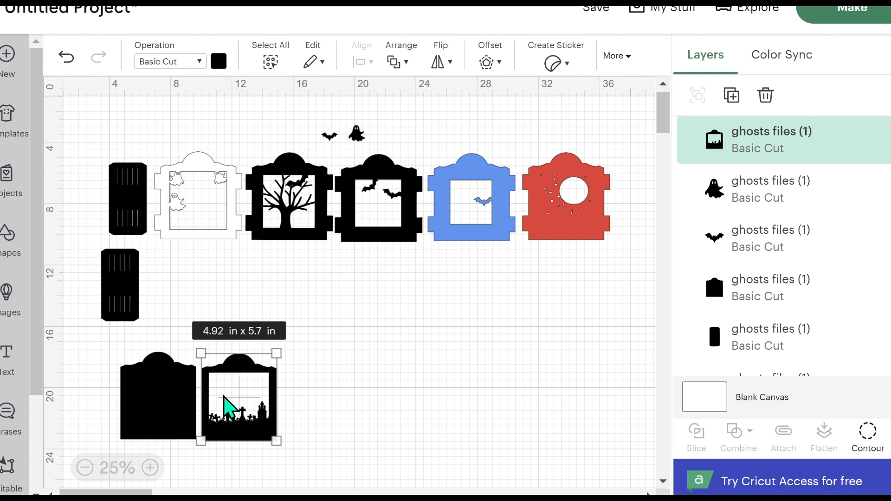
pyautogui.click(169, 392)
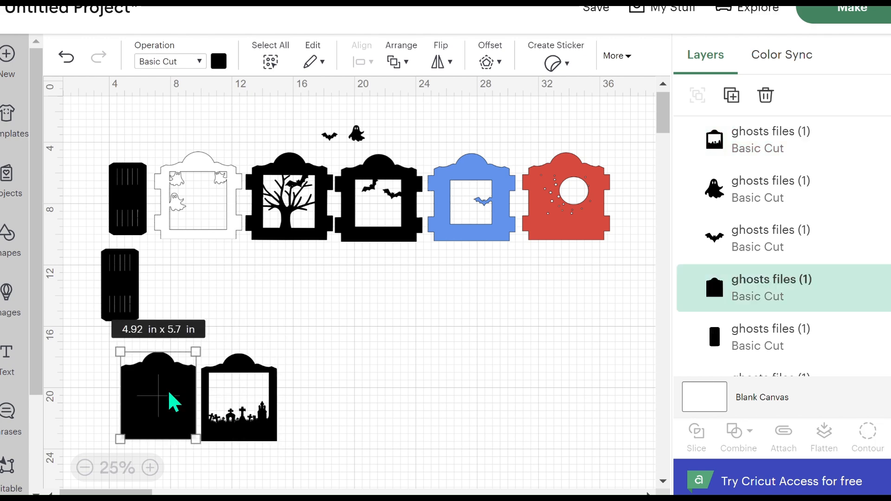
pyautogui.click(218, 60)
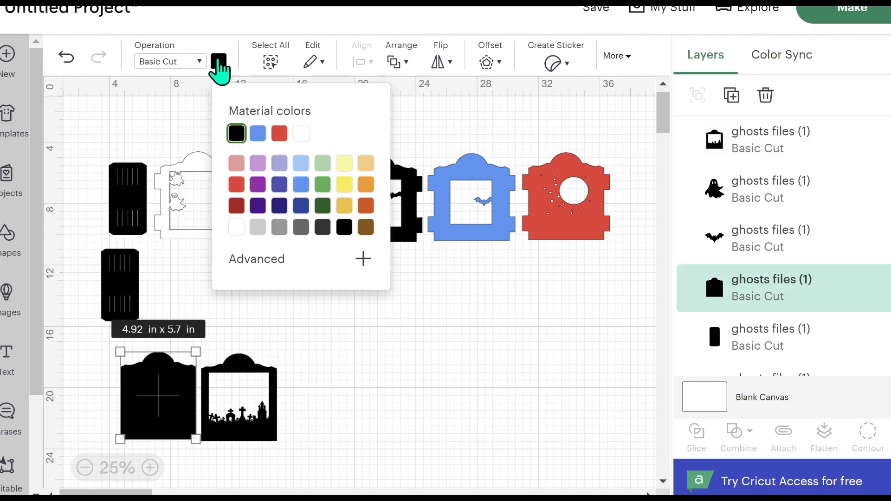
pyautogui.click(344, 207)
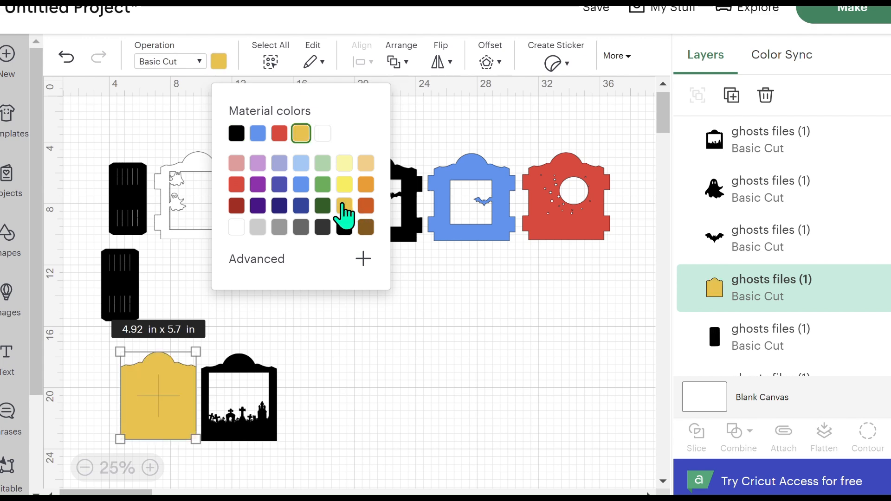
pyautogui.click(356, 319)
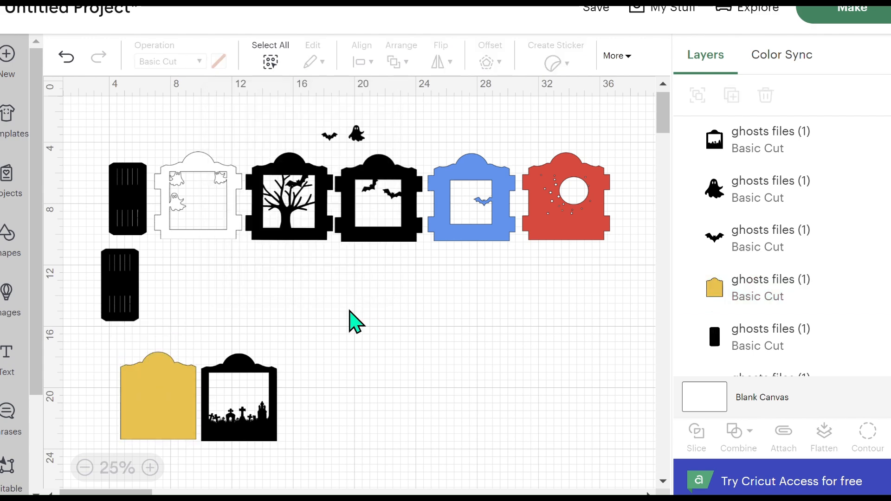
# Step: Send the yellow back panel to the back, fit it behind the red moon-and-stars panel, and return it beside the graveyard frame
pyautogui.click(154, 396)
pyautogui.moveTo(166, 387); pyautogui.dragTo(578, 246)
pyautogui.rightClick(580, 256)
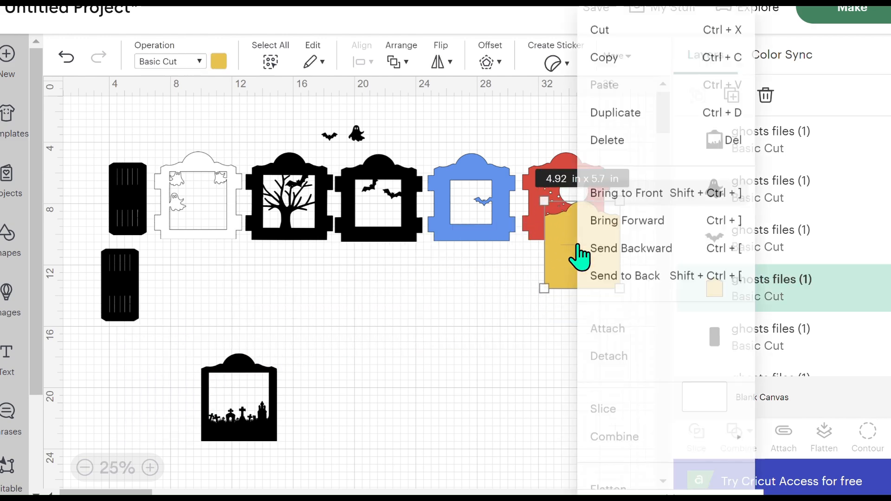
pyautogui.click(617, 264)
pyautogui.moveTo(599, 260); pyautogui.dragTo(581, 212)
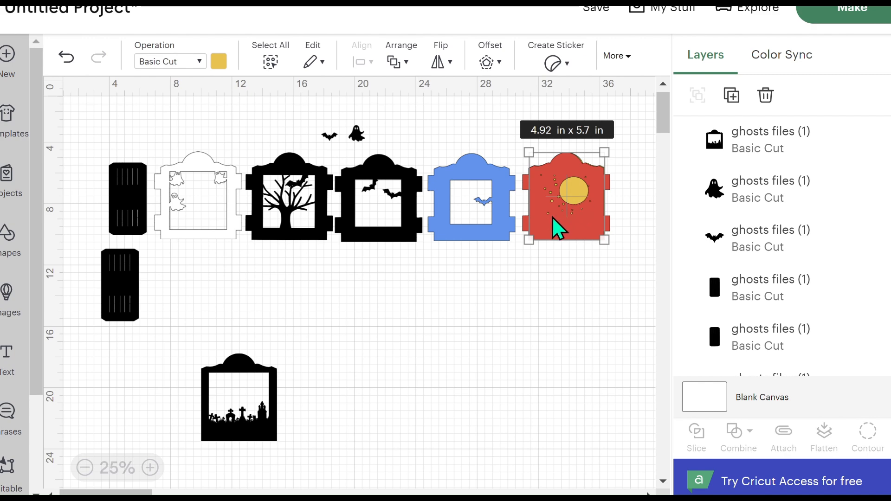
pyautogui.moveTo(551, 218); pyautogui.dragTo(146, 398)
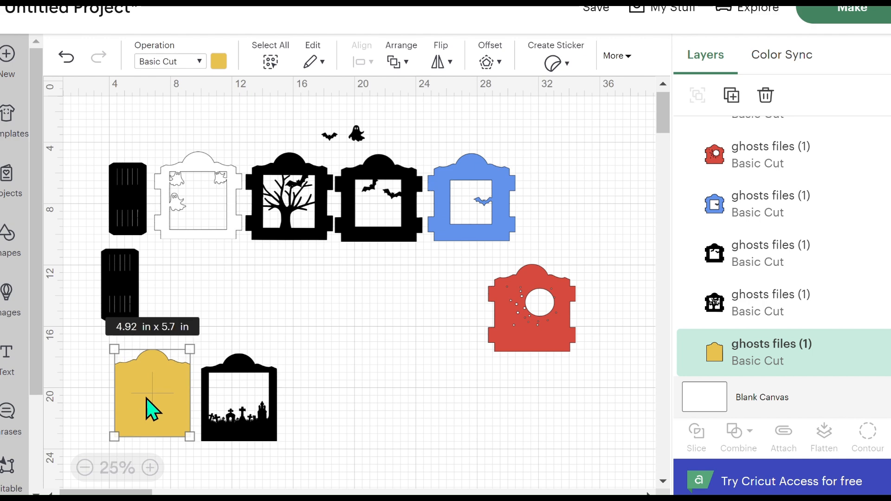
# Step: Recolor both slotted side panels with the dark yellow swatch and return the red moon-and-stars panel to the end of the frame row
pyautogui.click(118, 175)
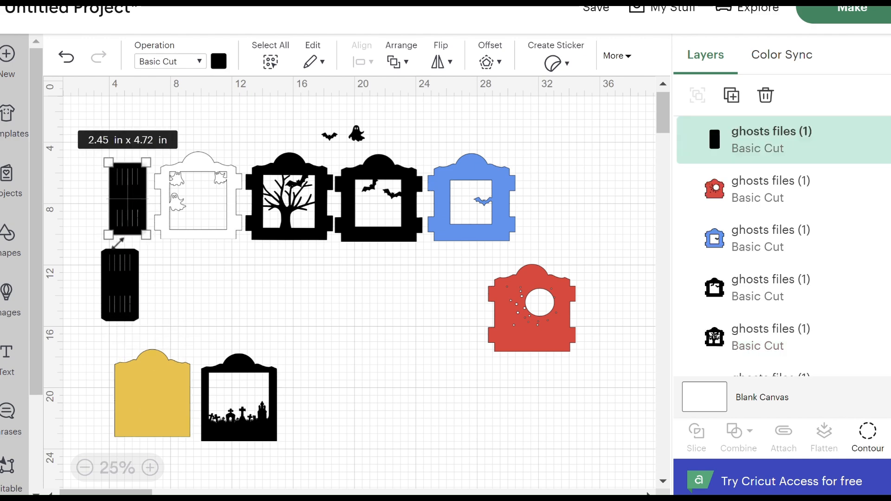
pyautogui.keyDown('shift'); pyautogui.click(123, 289); pyautogui.keyUp('shift')
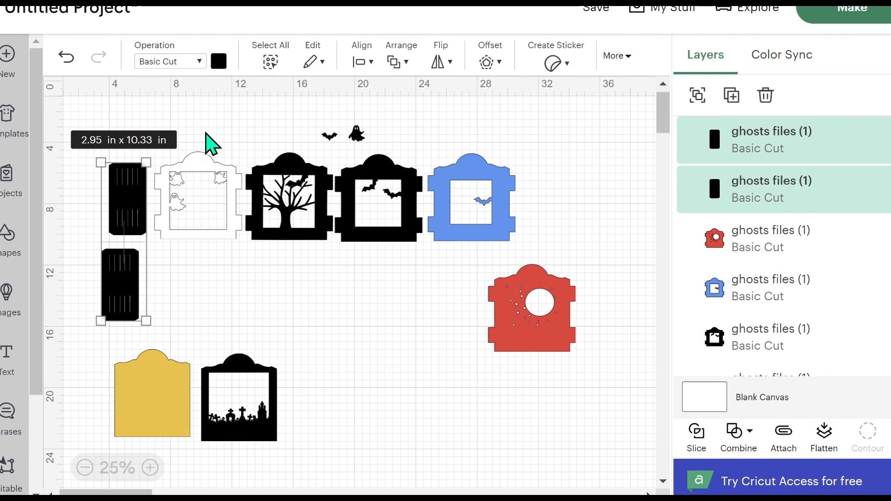
pyautogui.click(217, 64)
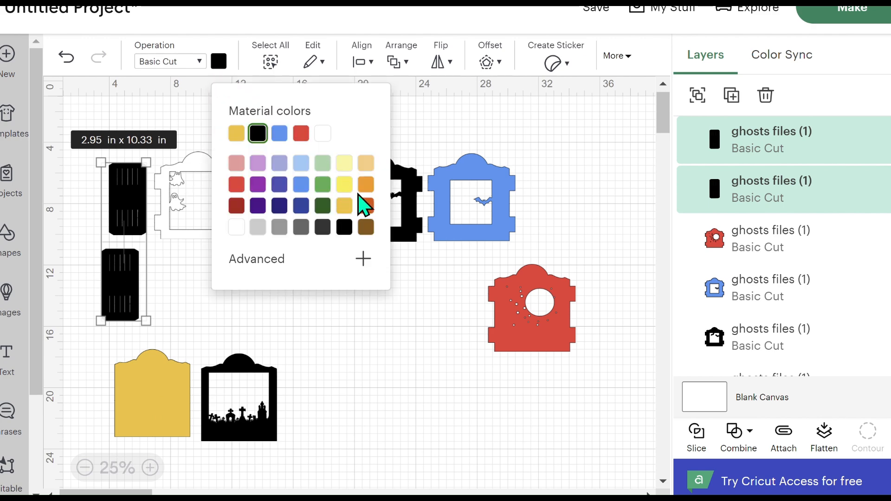
pyautogui.click(343, 208)
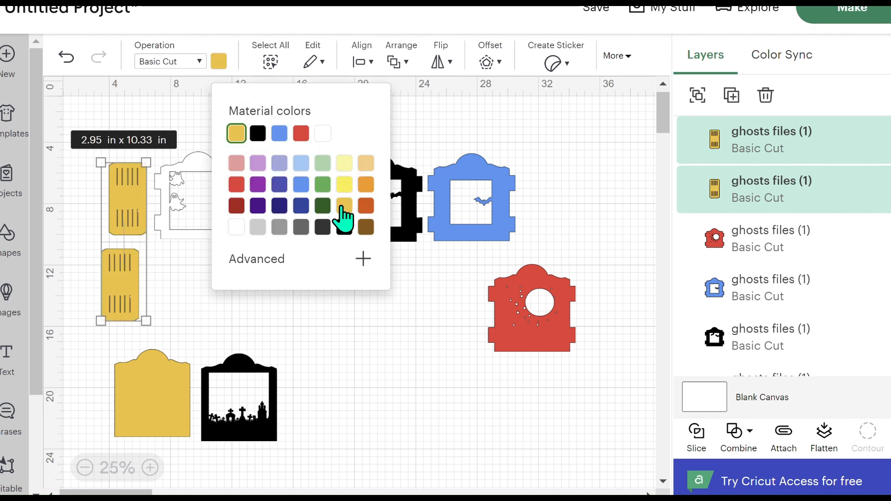
pyautogui.click(389, 404)
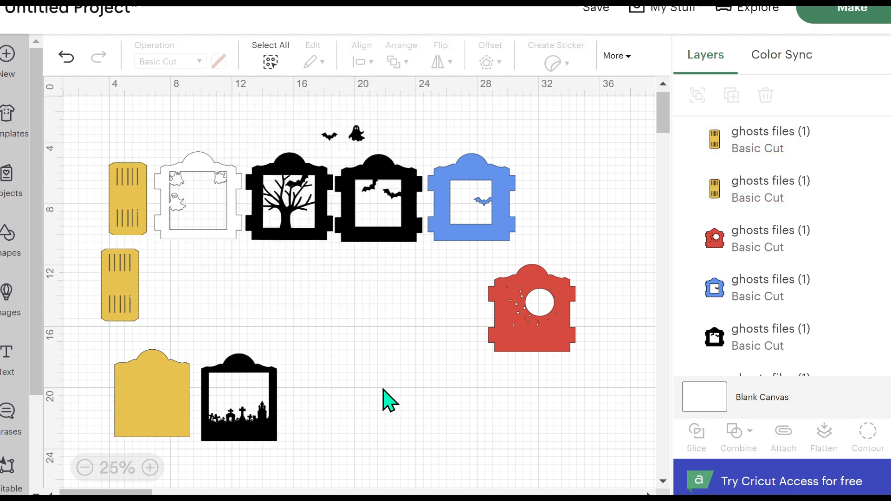
pyautogui.moveTo(510, 333); pyautogui.dragTo(544, 223)
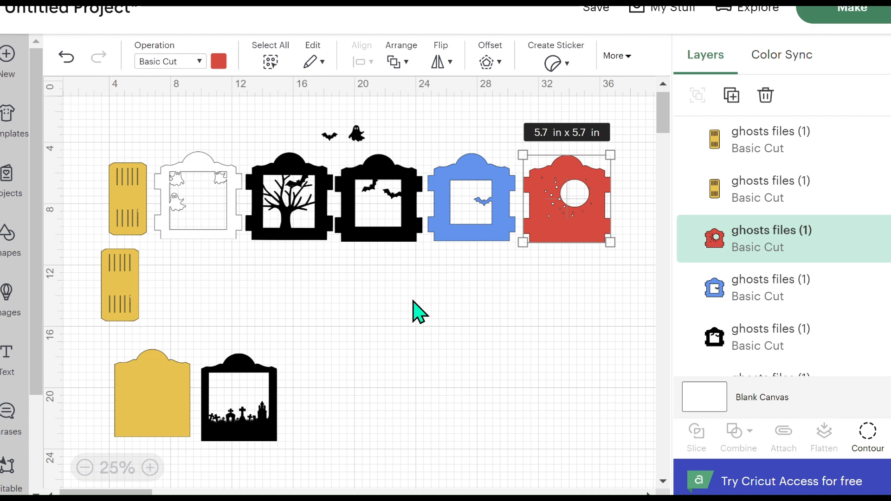
# Step: Change the tree frame's material color to the medium gray swatch
pyautogui.click(309, 230)
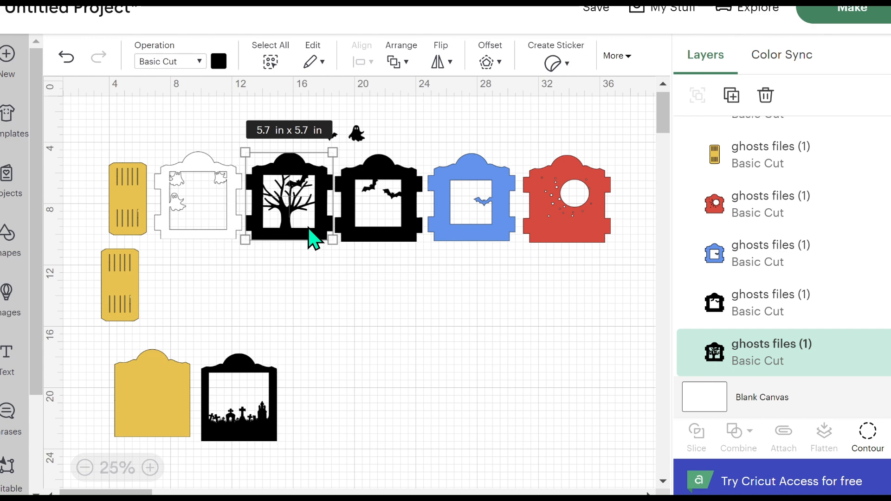
pyautogui.click(217, 61)
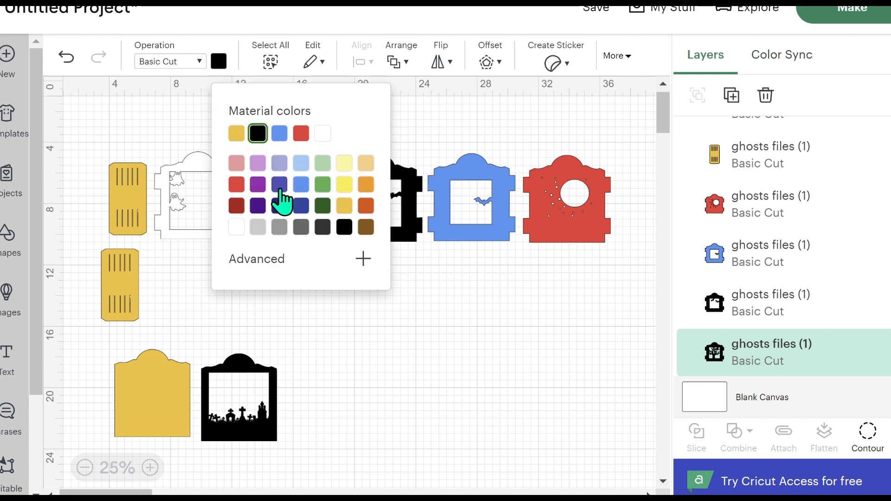
pyautogui.click(279, 227)
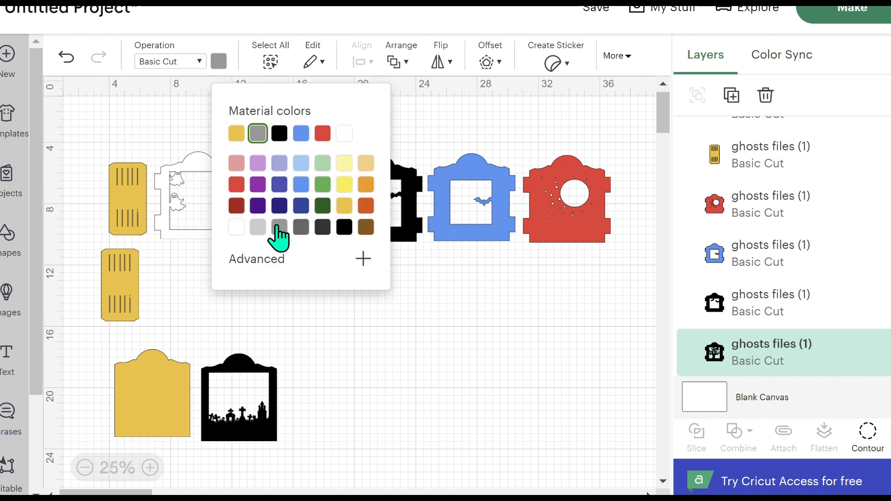
pyautogui.click(372, 316)
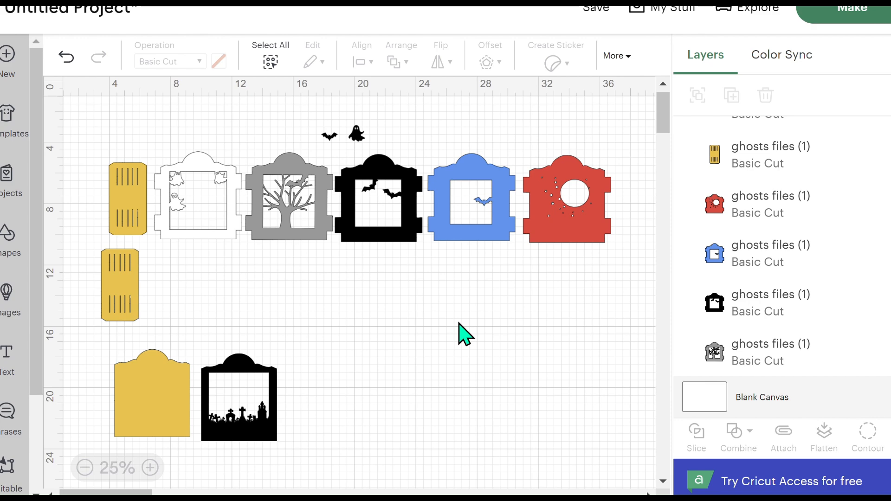
# Step: Proceed to the cutting mat preview and set the first mat's material size to 8.3 in x 11.7 in (A4)
pyautogui.click(860, 14)
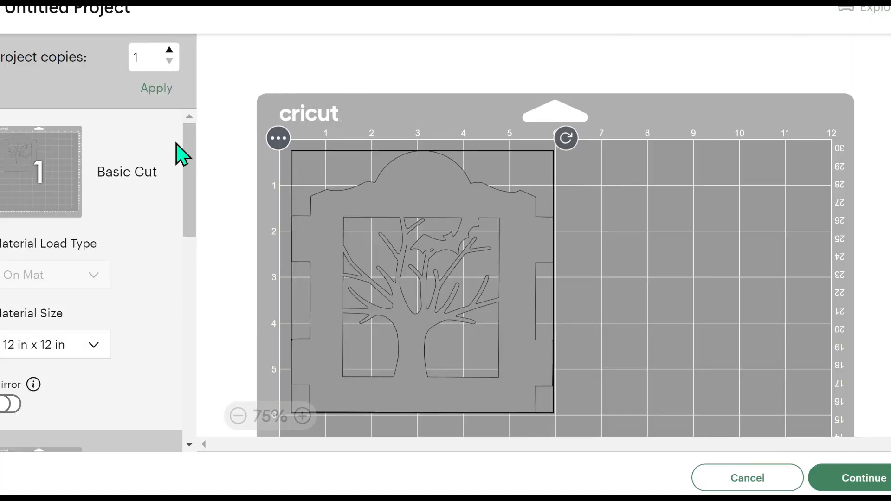
pyautogui.moveTo(190, 167); pyautogui.dragTo(188, 195)
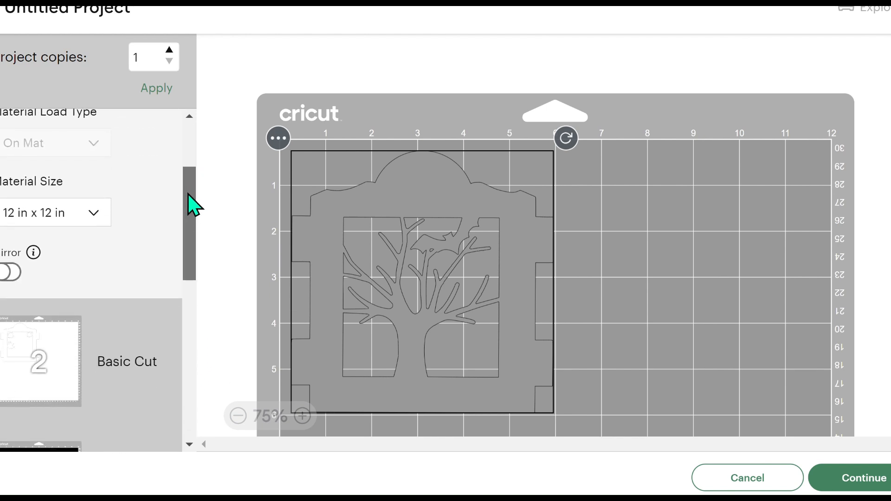
pyautogui.click(95, 213)
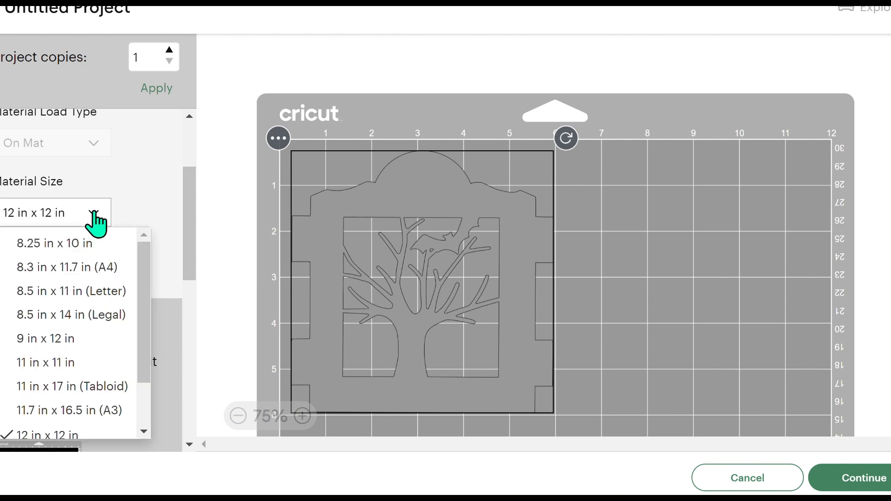
pyautogui.click(58, 269)
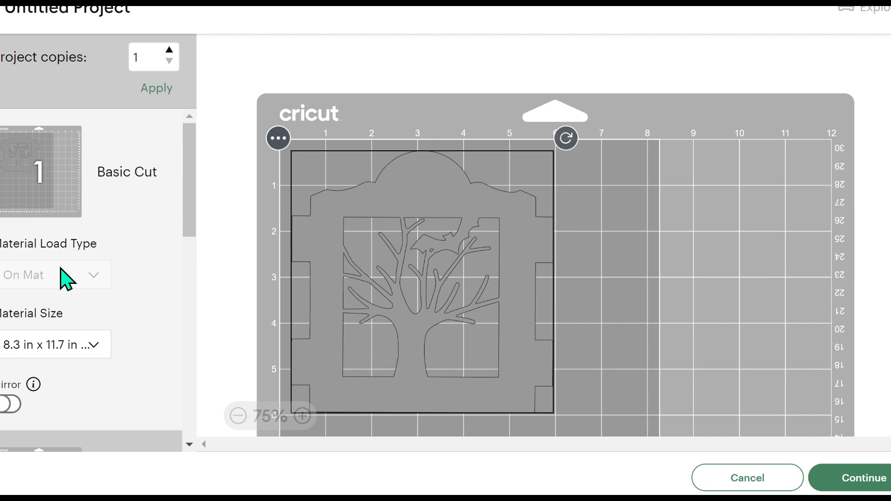